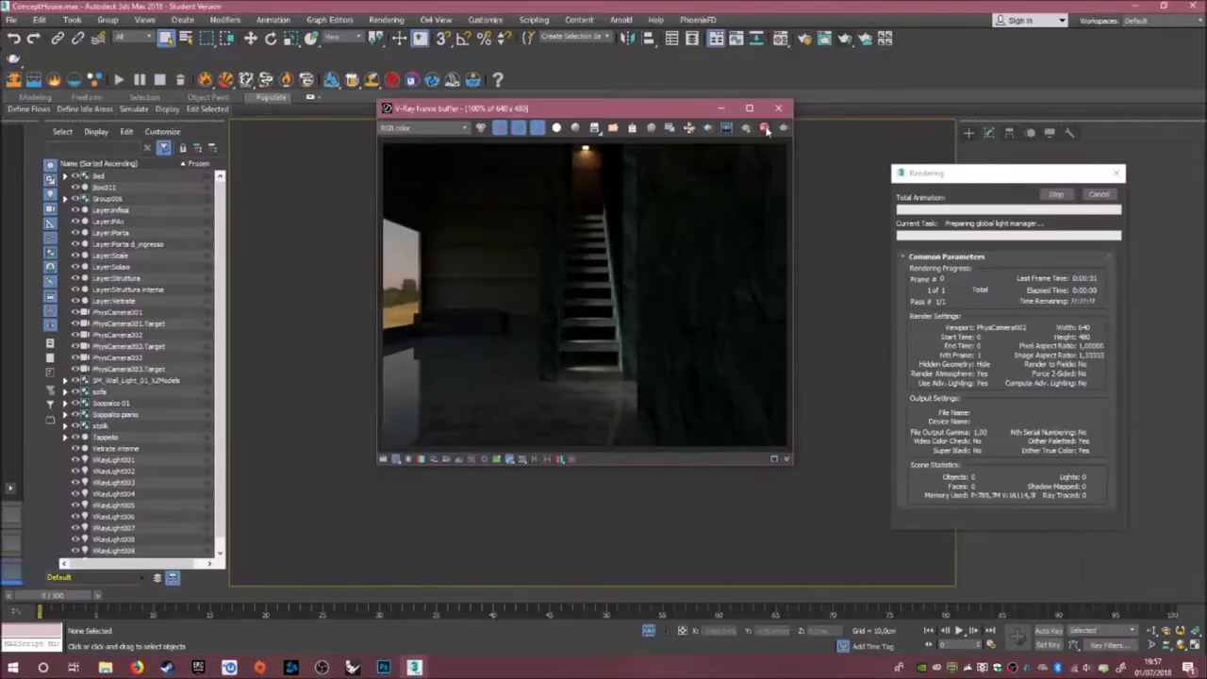
Open Windows Task Manager while the PhysCamera002 V-Ray render completes
key("ctrl+shift+Escape")
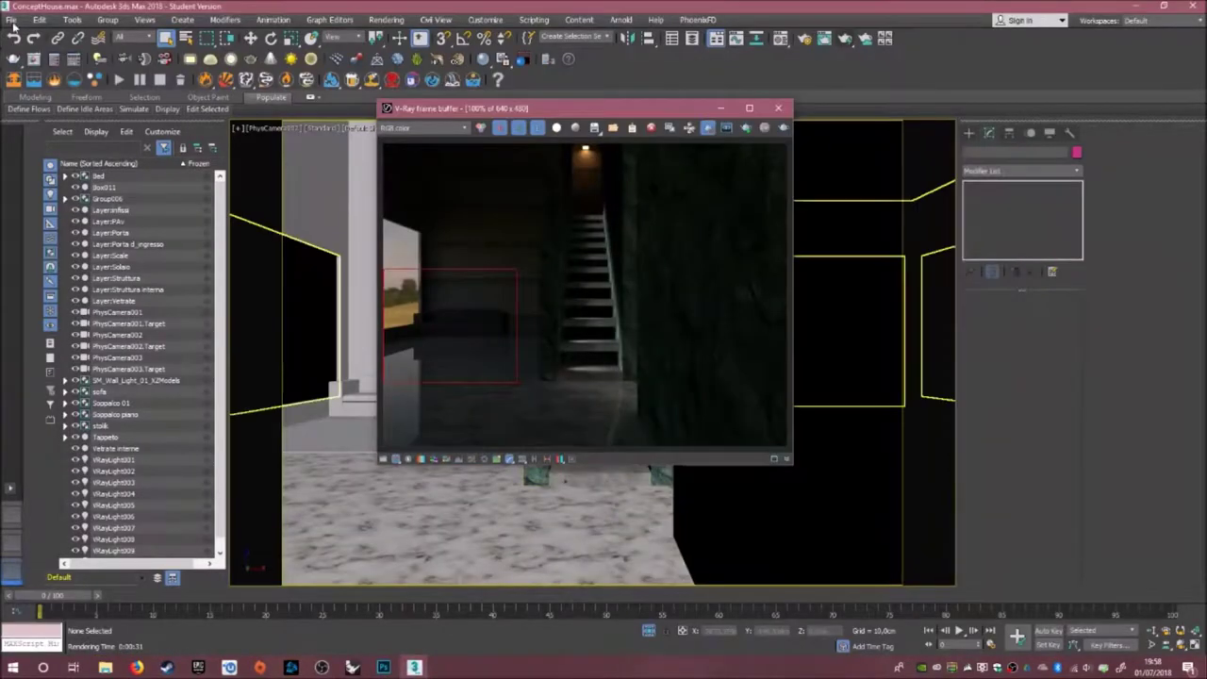